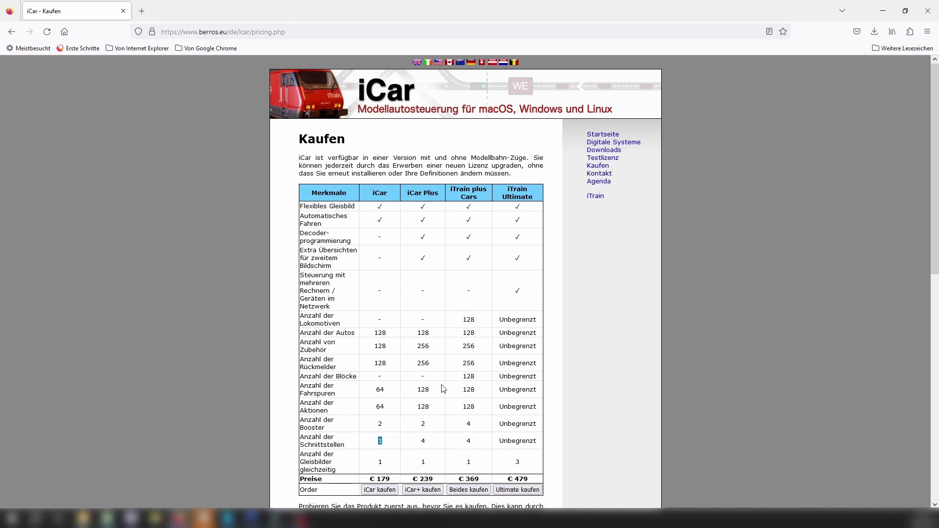
# - Review the iCar edition comparison, purchase conditions and extension prices on the pricing page
pyautogui.scroll(-6, 447, 389)
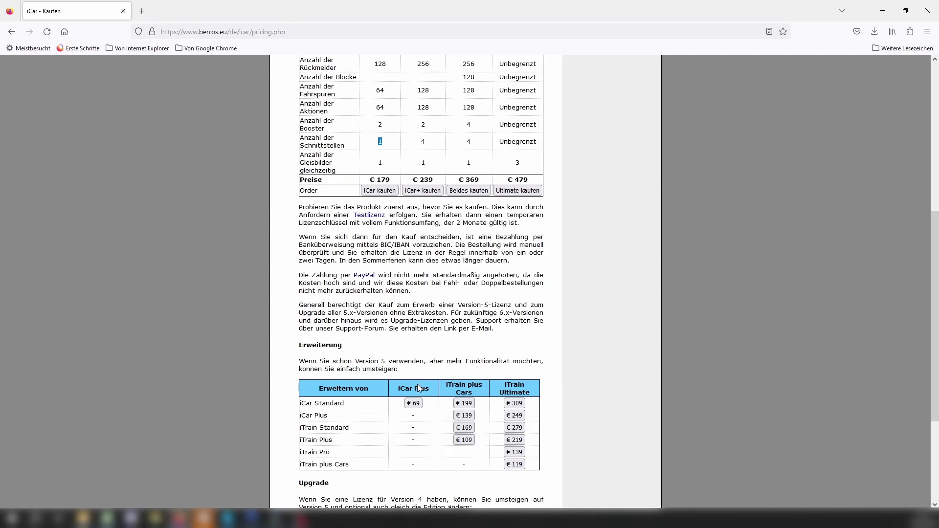
pyautogui.scroll(5, 419, 385)
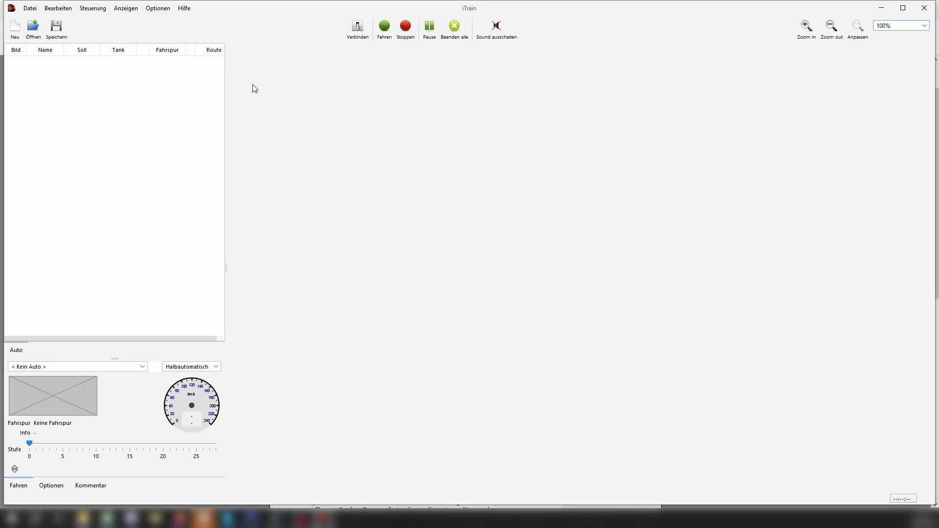
# - Switch to iTrain, try to confirm the licence entry dialog with an empty e-mail, and close the dialog
pyautogui.click(162, 12)
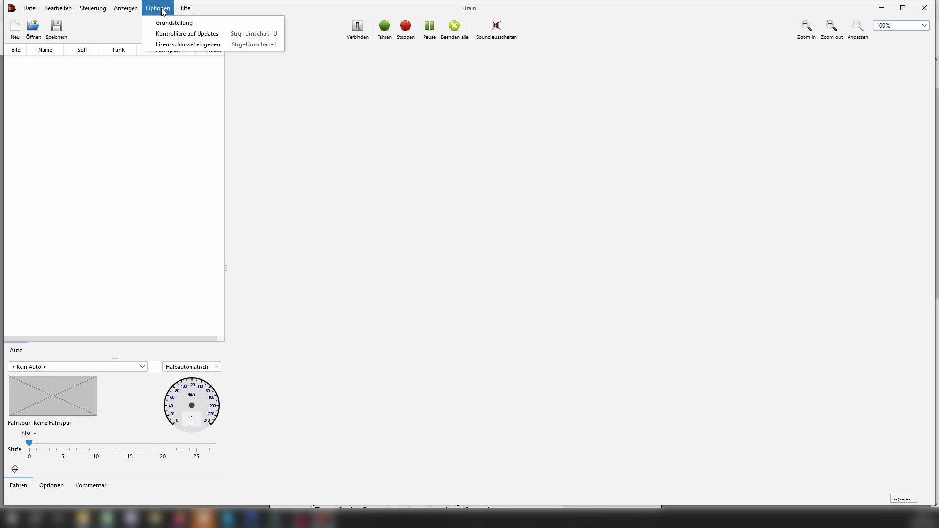
pyautogui.click(227, 46)
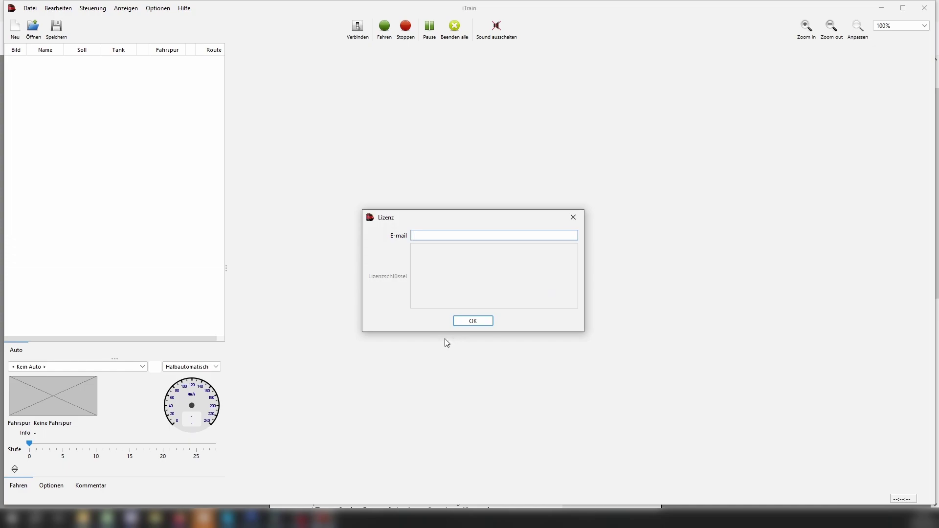
pyautogui.click(463, 323)
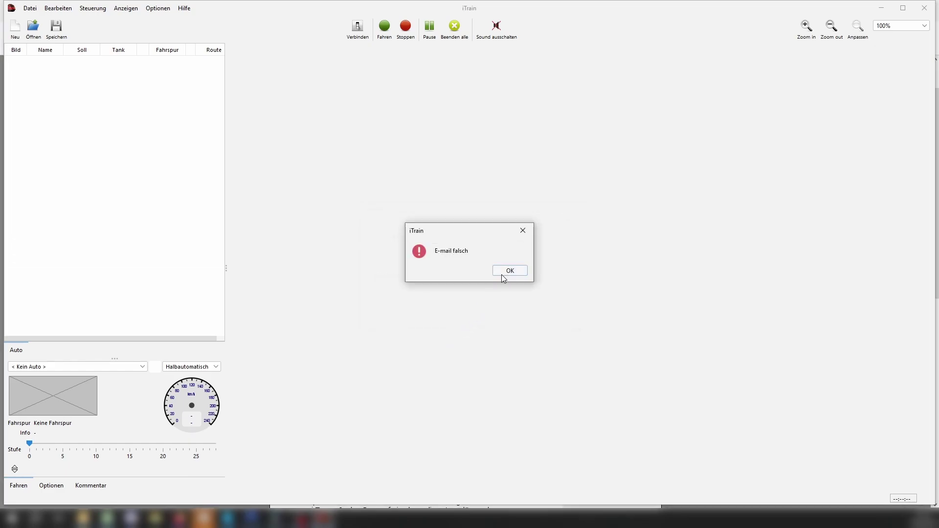
pyautogui.click(507, 274)
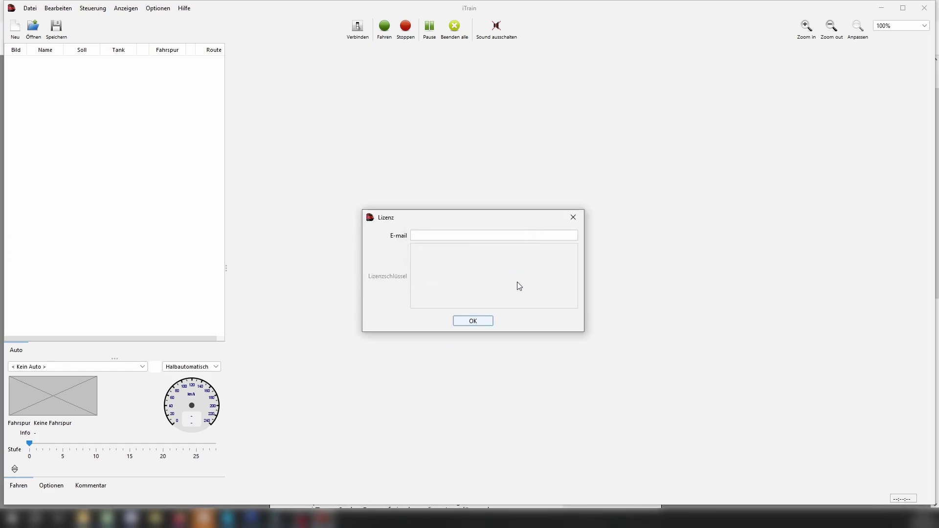
pyautogui.click(574, 213)
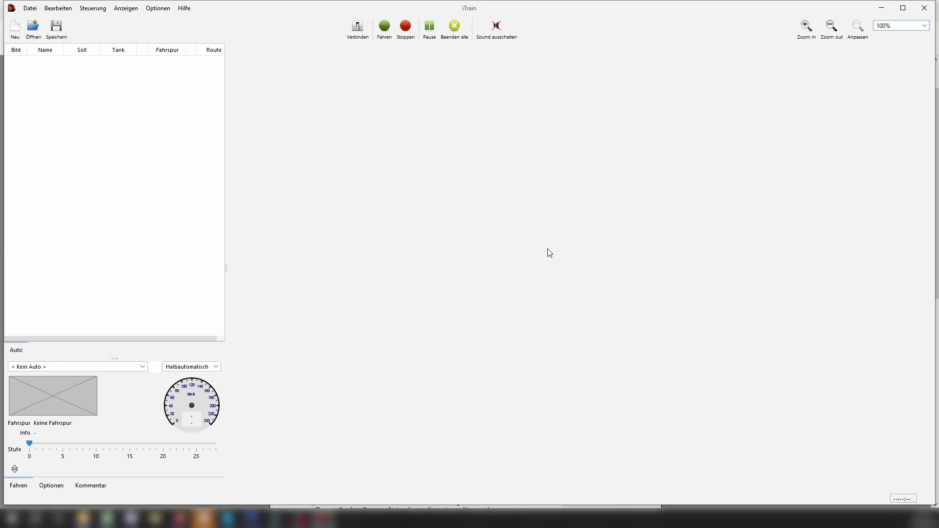
# - Maximize the iTrain window, create a new project discarding unsaved changes, and bring up its save dialog
pyautogui.press('super+Up')
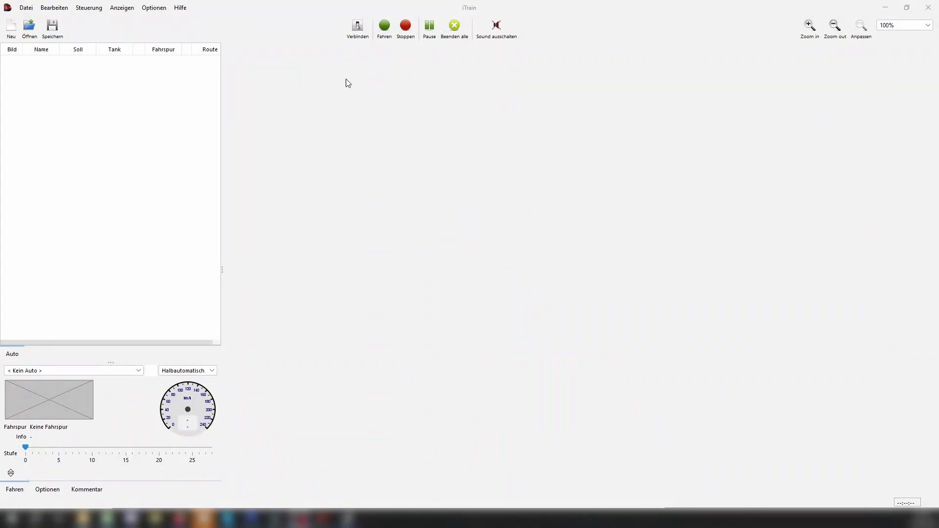
pyautogui.click(11, 29)
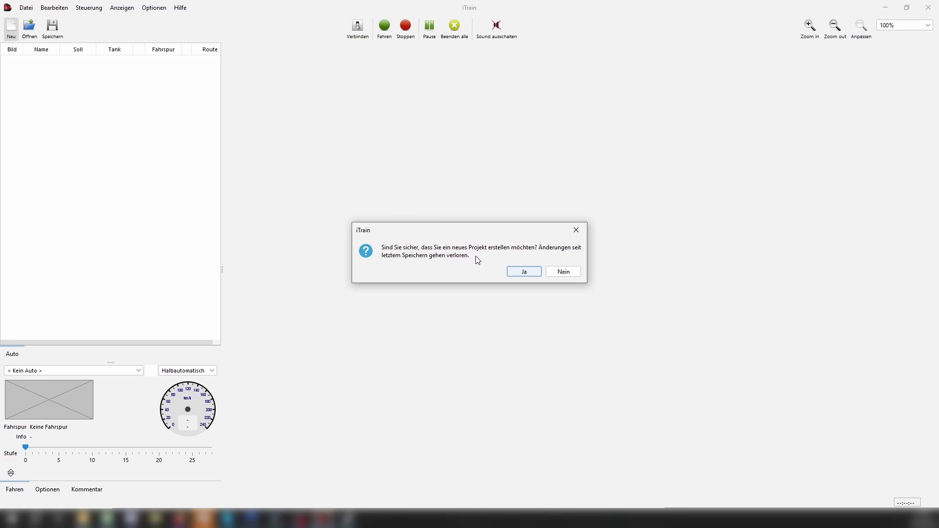
pyautogui.click(530, 270)
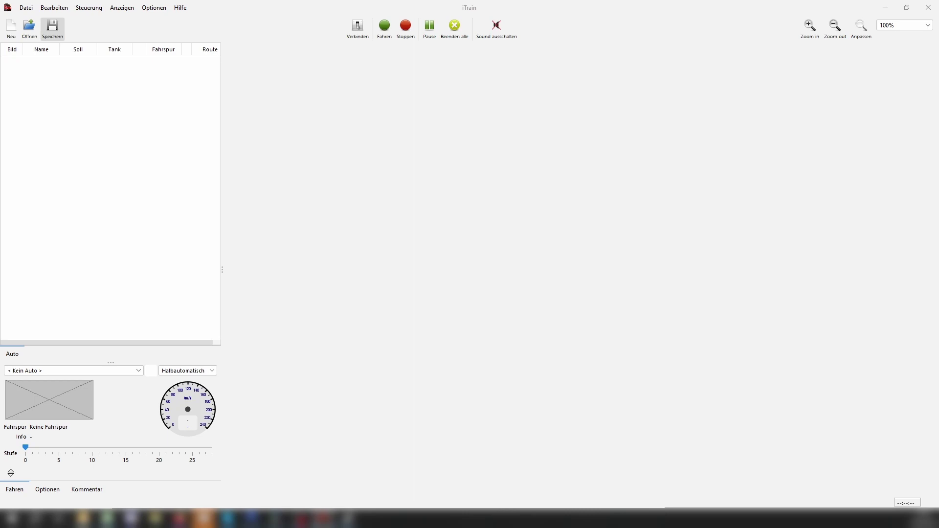
pyautogui.click(53, 28)
pyautogui.moveTo(385, 111); pyautogui.dragTo(485, 103)
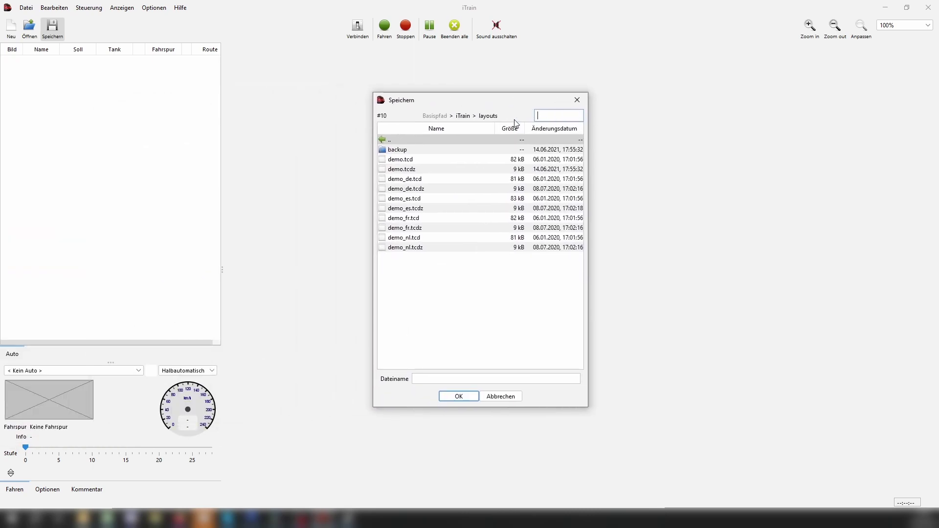
pyautogui.click(541, 116)
pyautogui.write('Tutor')
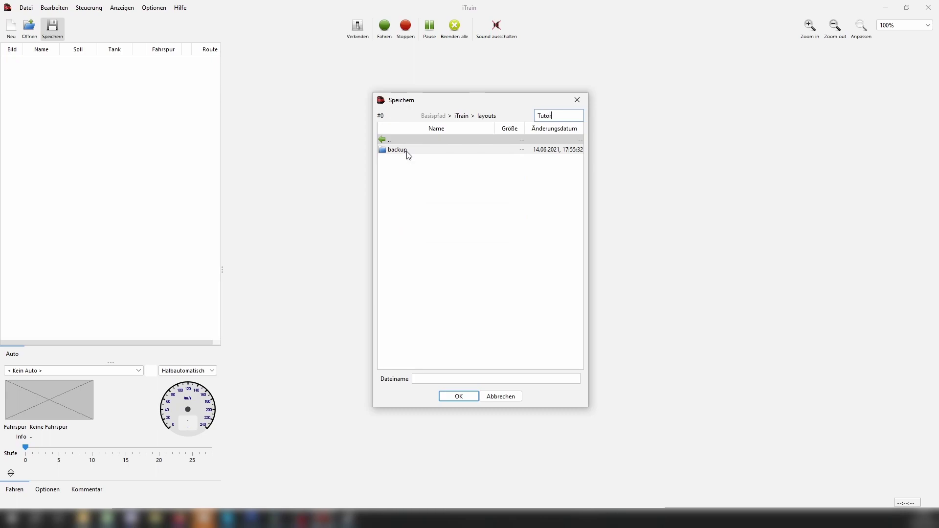
pyautogui.write('ial')
pyautogui.doubleClick(581, 119)
pyautogui.press('BackSpace')
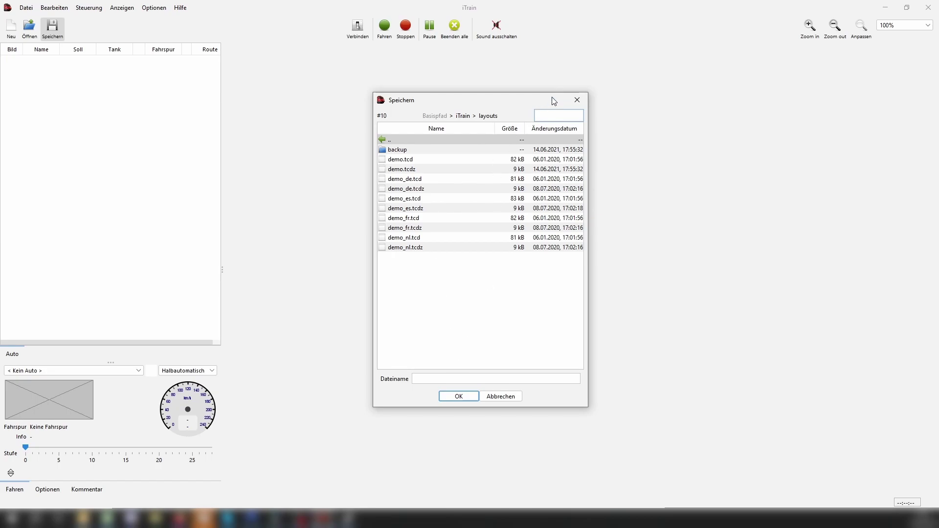
# - Save the project in the layouts folder under the file name Tutorial
pyautogui.click(426, 379)
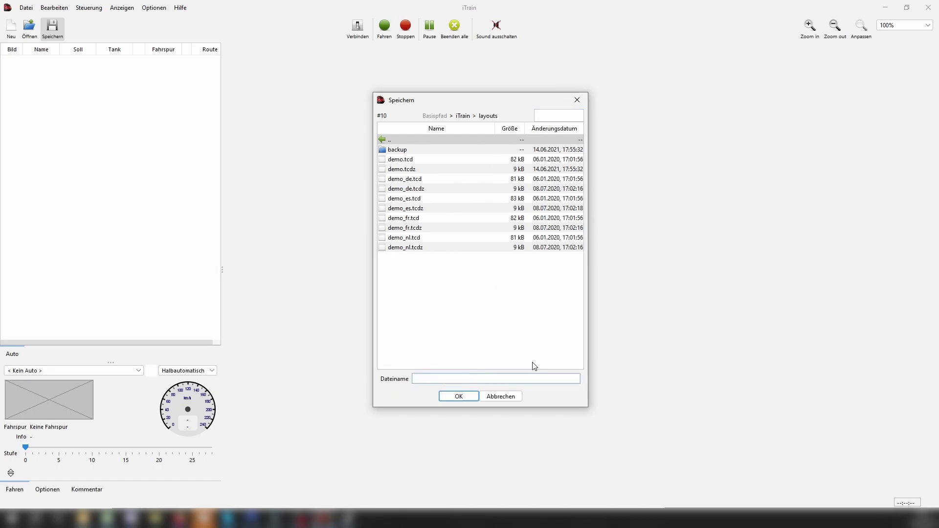
pyautogui.write('Tutorial')
pyautogui.click(460, 396)
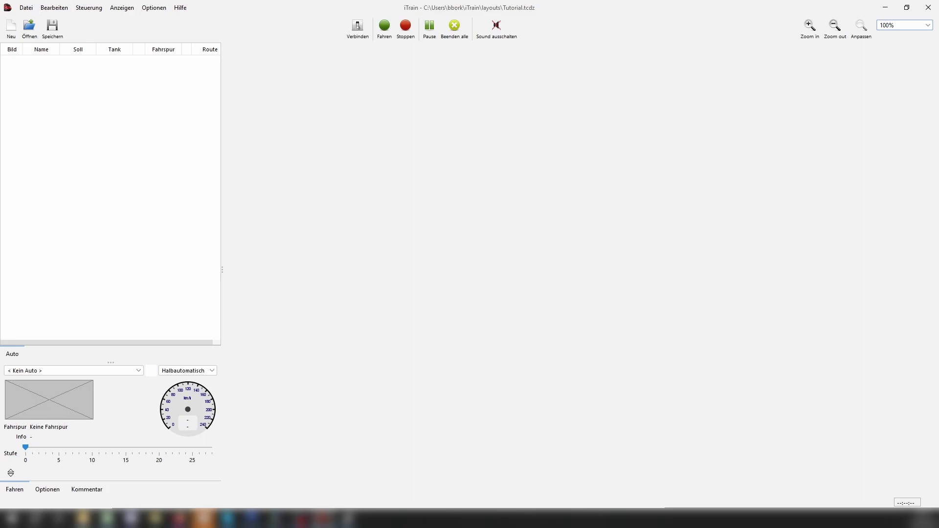
# - Start a new interface in the interface editor and name it "BiDiB Interface", leaving the description empty
pyautogui.click(48, 9)
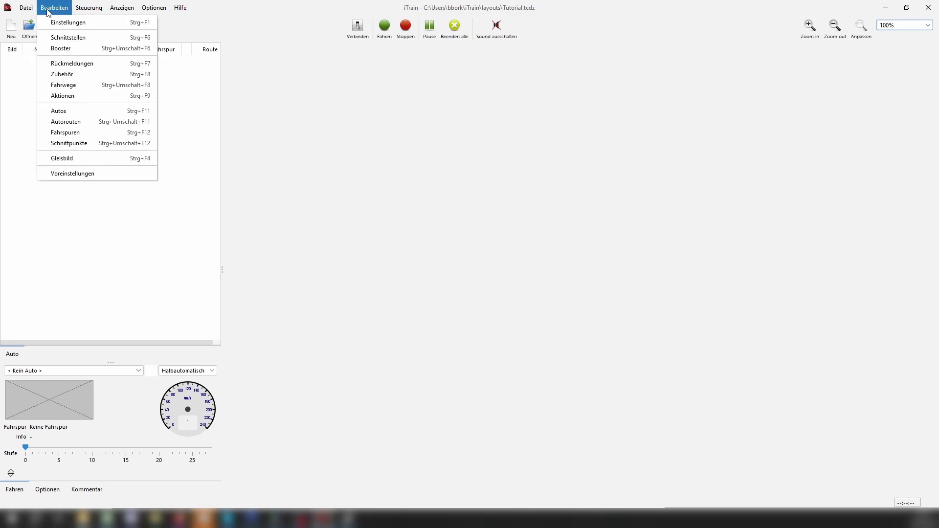
pyautogui.click(76, 39)
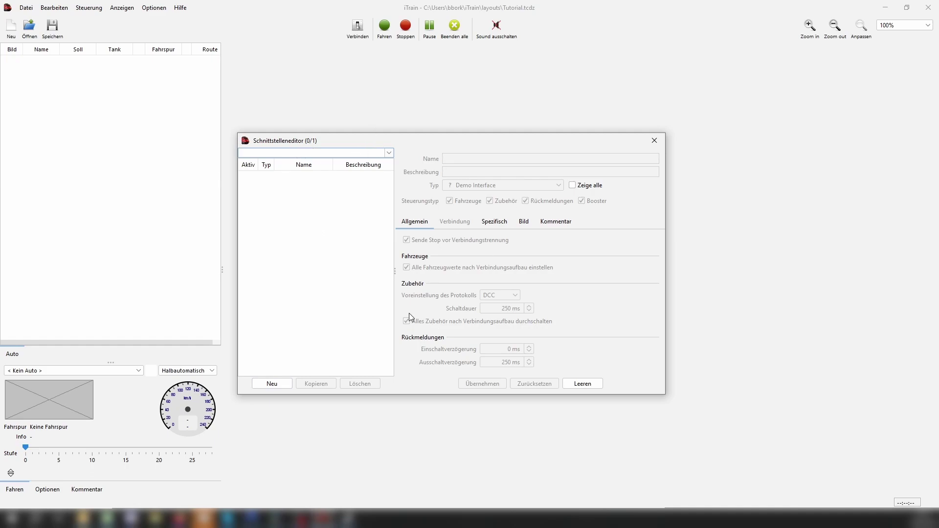
pyautogui.click(288, 385)
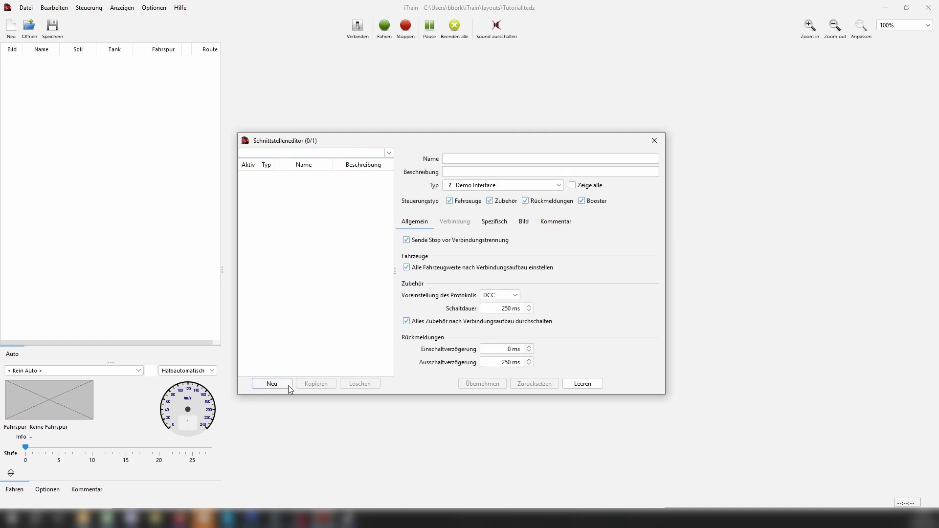
pyautogui.click(463, 160)
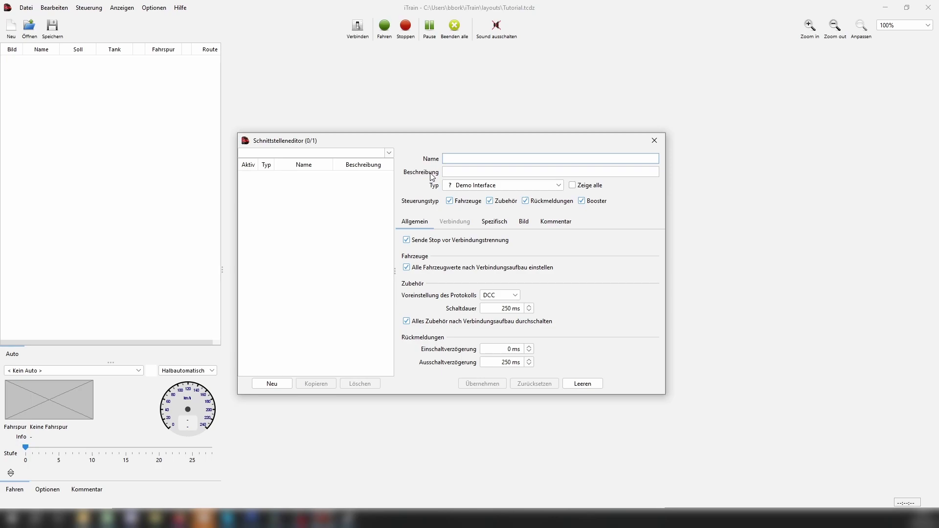
pyautogui.write('Bi')
pyautogui.press('BackSpace')
pyautogui.write('B Interface')
pyautogui.click(463, 174)
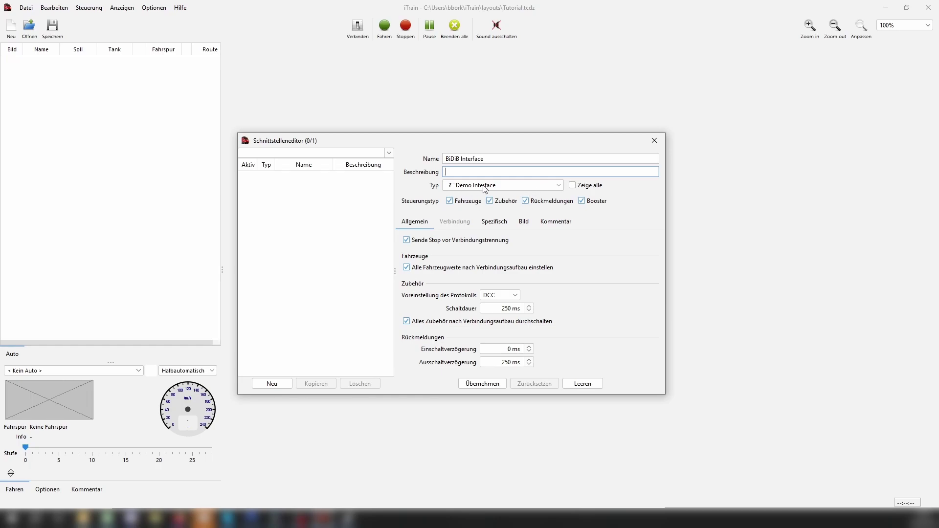
# - Set the new interface's type to BiDirectional Bus (BiDiB)
pyautogui.click(522, 188)
pyautogui.scroll(-3, 502, 421)
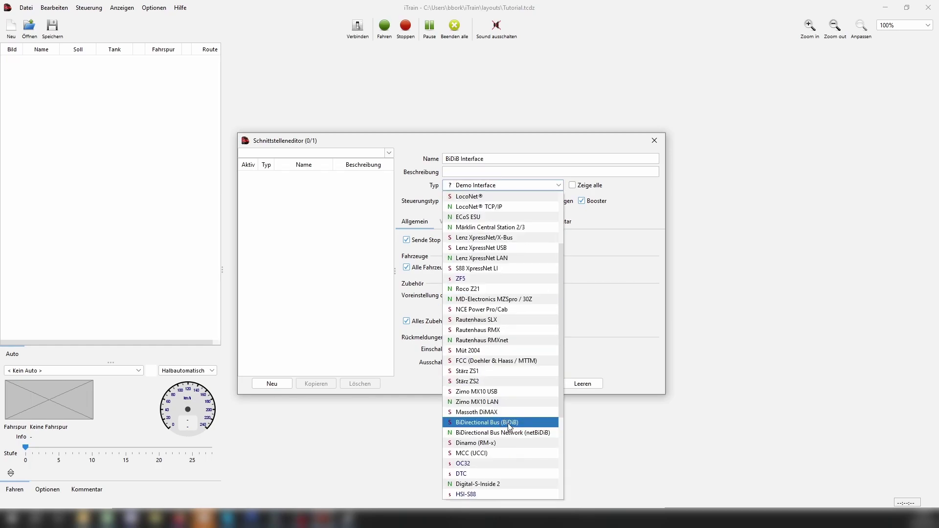
pyautogui.click(516, 423)
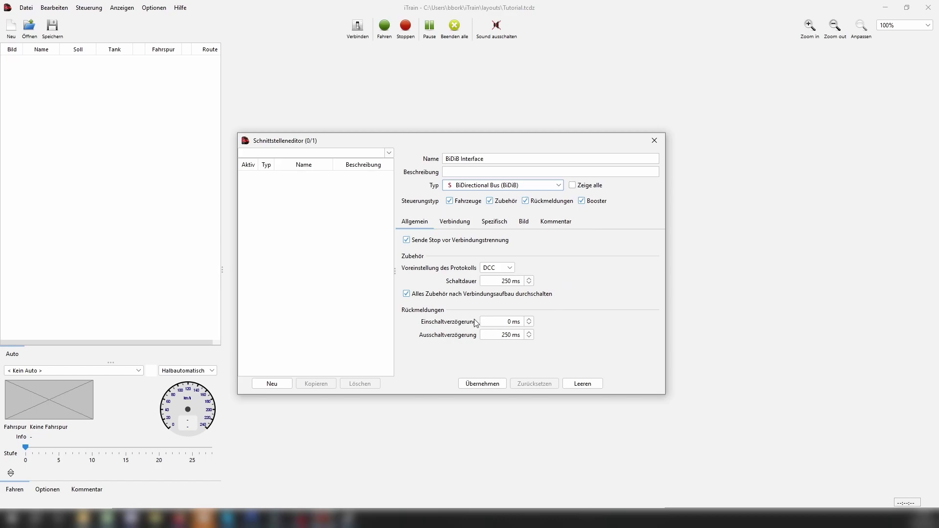
# - Set the interface's serial port to COM5 : FT232R USB UART and compare it with the port listed in Device Manager
pyautogui.click(453, 224)
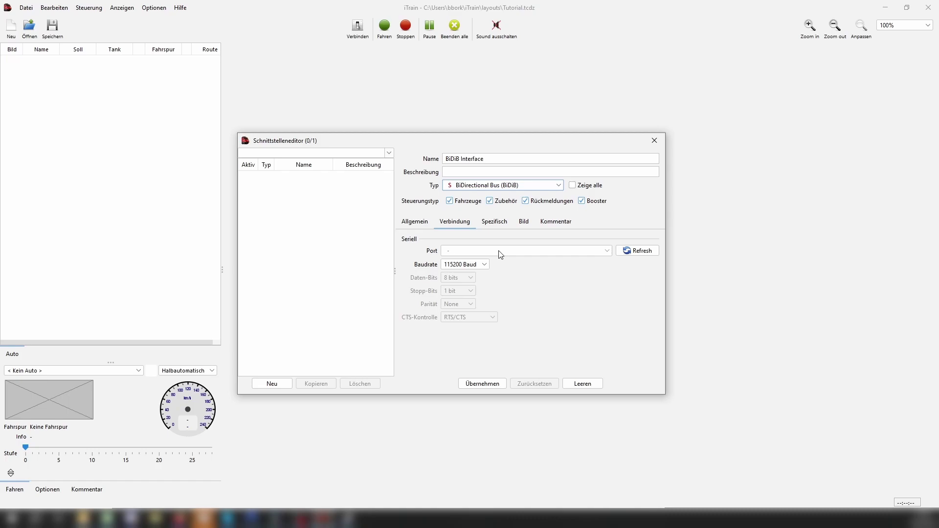
pyautogui.click(488, 255)
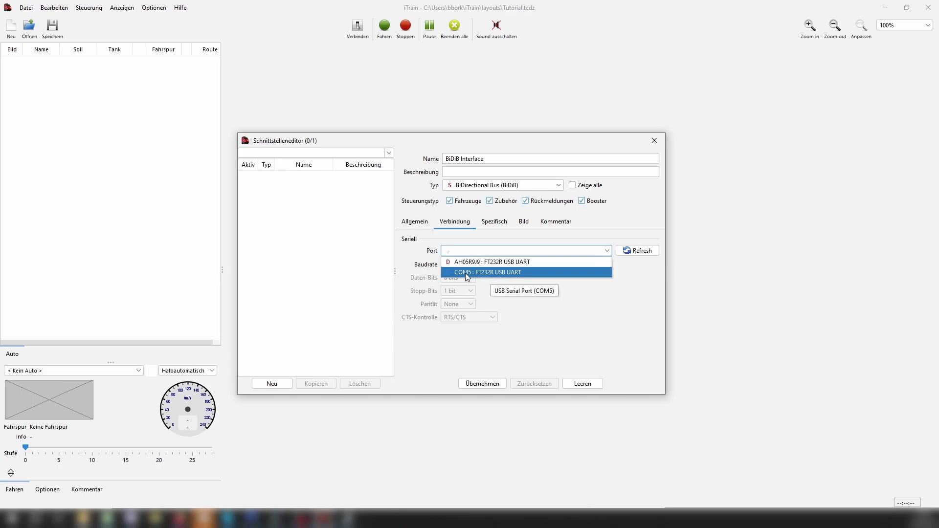
pyautogui.click(500, 272)
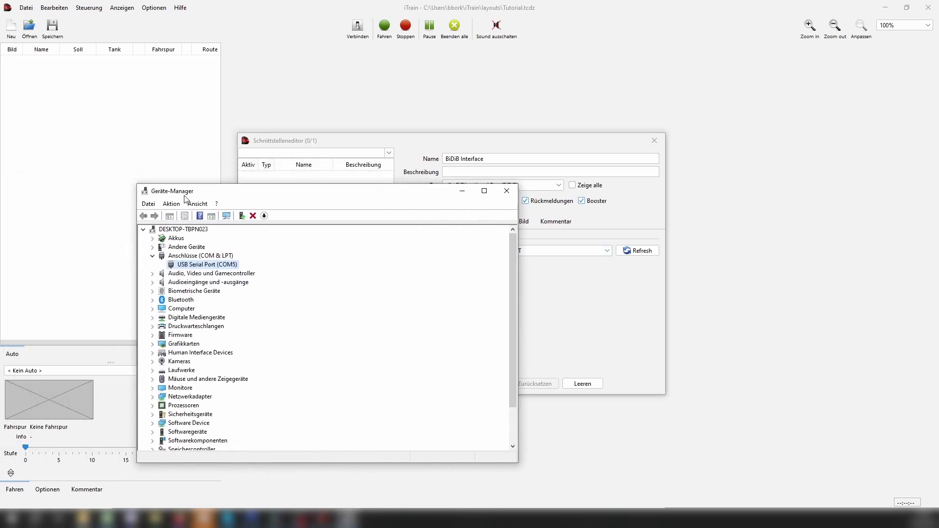
pyautogui.moveTo(193, 191); pyautogui.dragTo(374, 174)
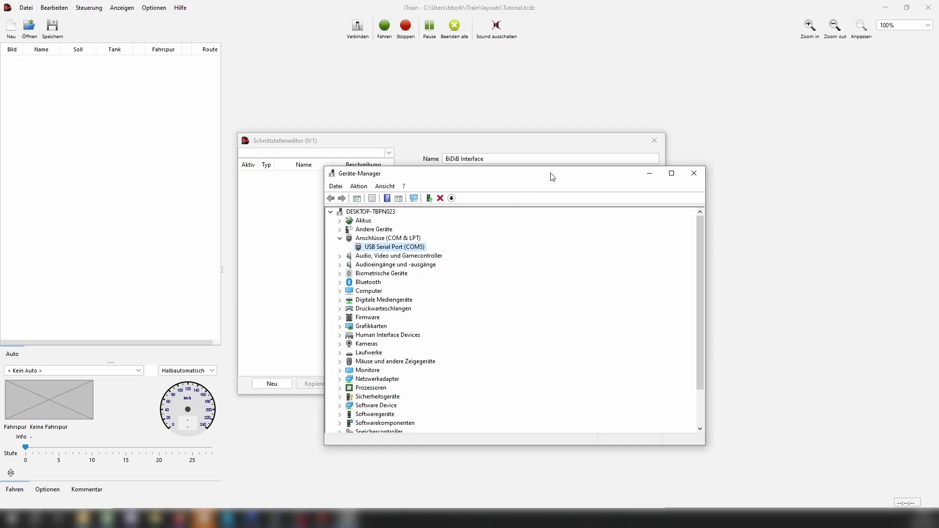
pyautogui.click(694, 173)
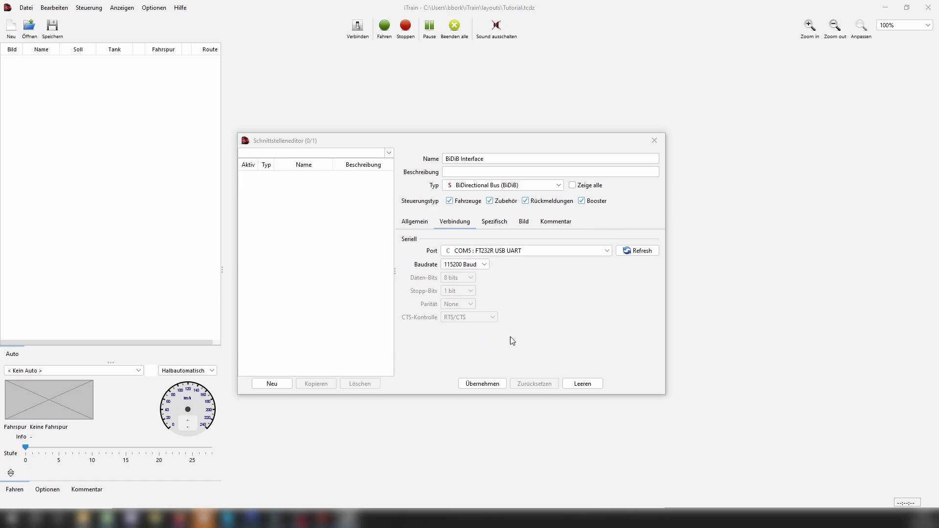
# - Review the interface's specific, image, comment and general settings, and apply the new interface
pyautogui.click(501, 227)
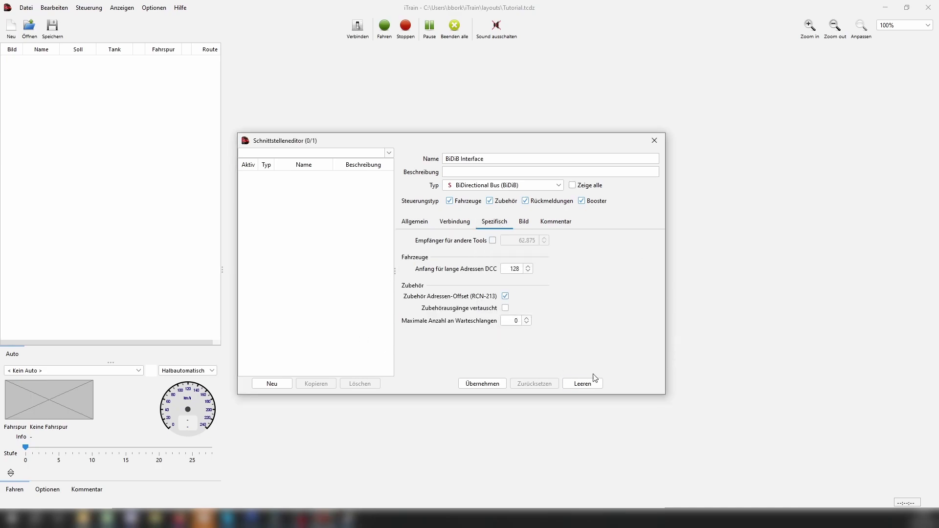
pyautogui.click(530, 224)
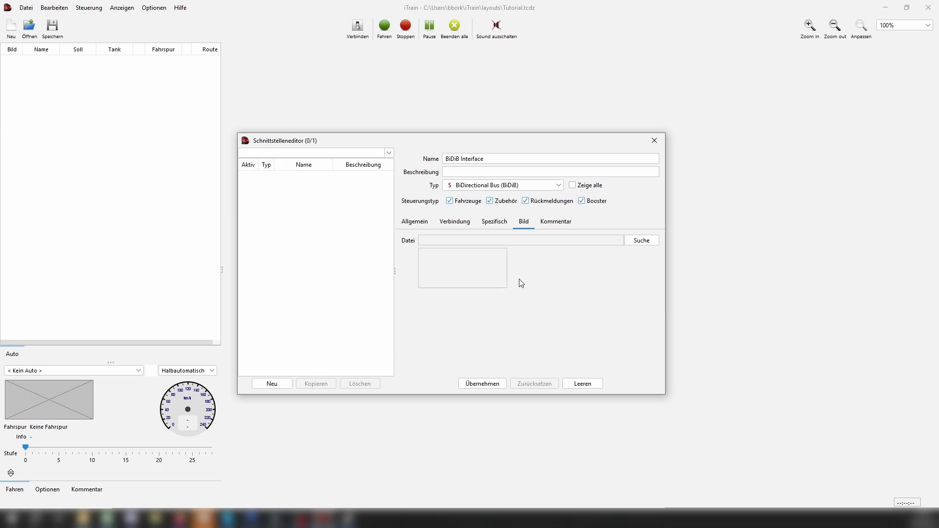
pyautogui.click(565, 226)
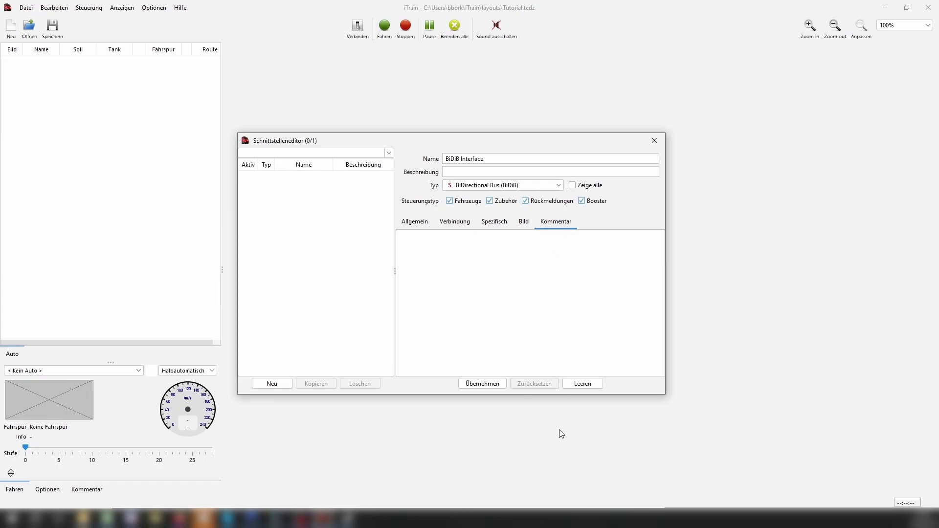
pyautogui.click(416, 223)
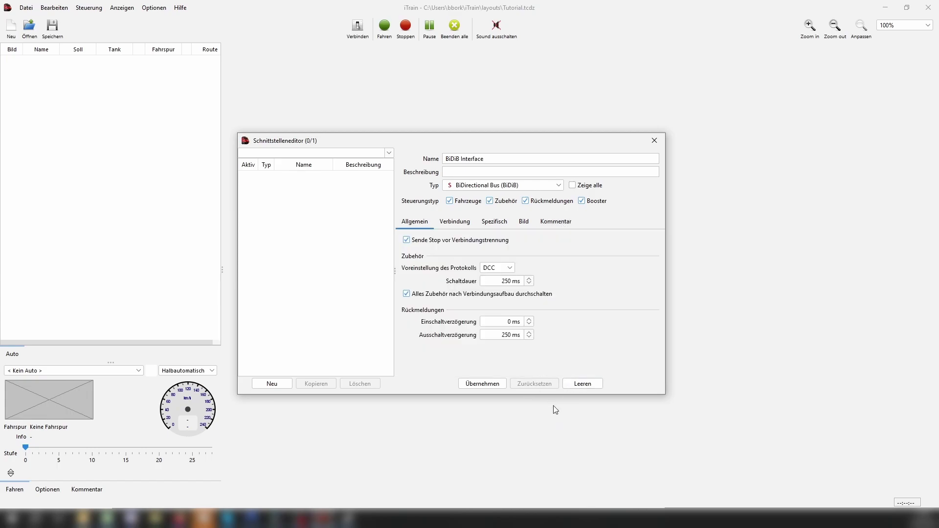
pyautogui.click(482, 385)
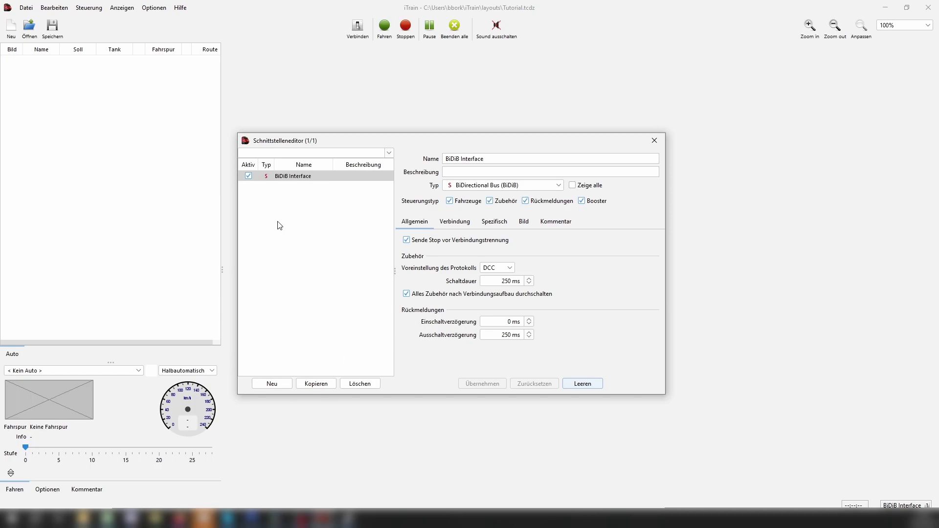
# - Try to add a second interface, and close the interface editor
pyautogui.click(282, 387)
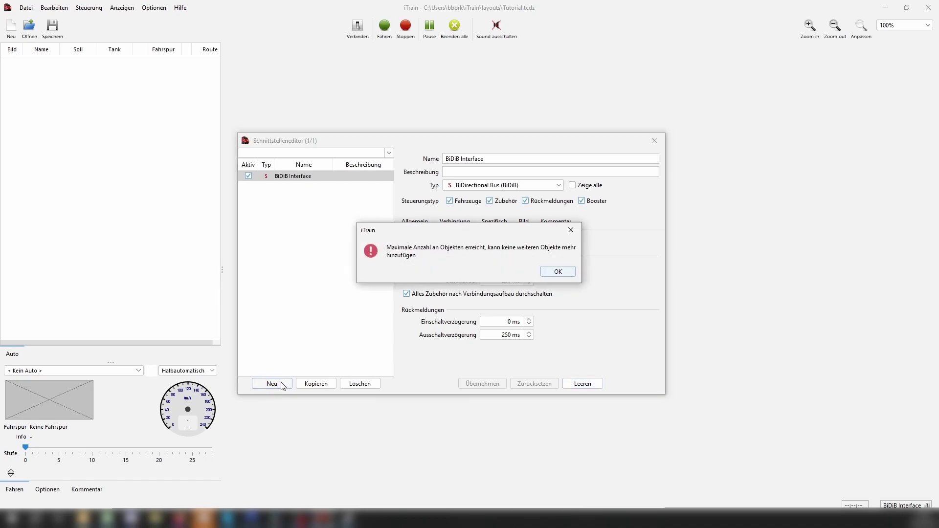
pyautogui.click(558, 272)
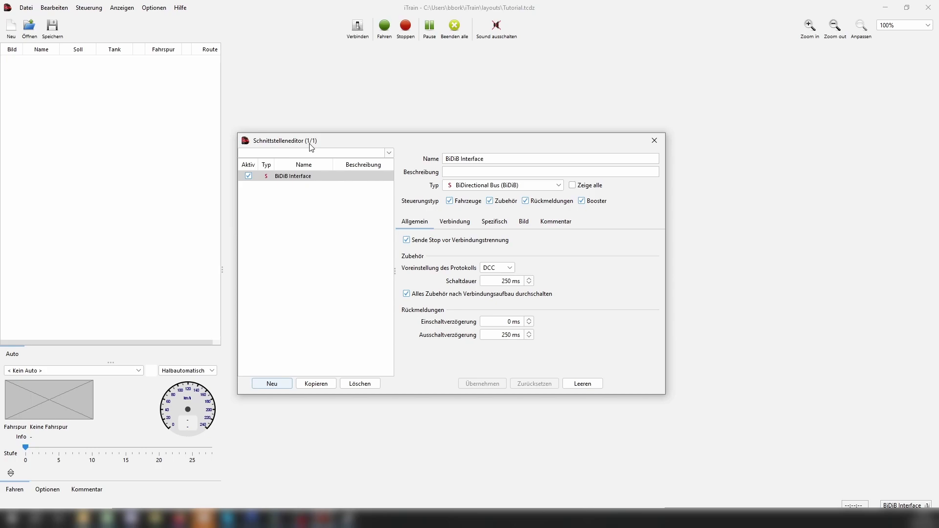
pyautogui.click(654, 140)
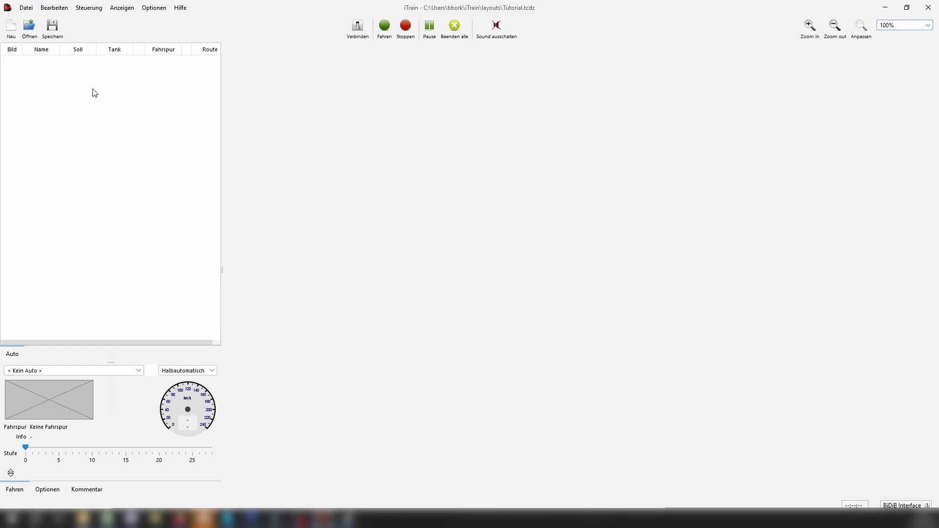
# - Open the general preferences, try the Flat Dark look and feel, and set it to Flat Light
pyautogui.click(52, 9)
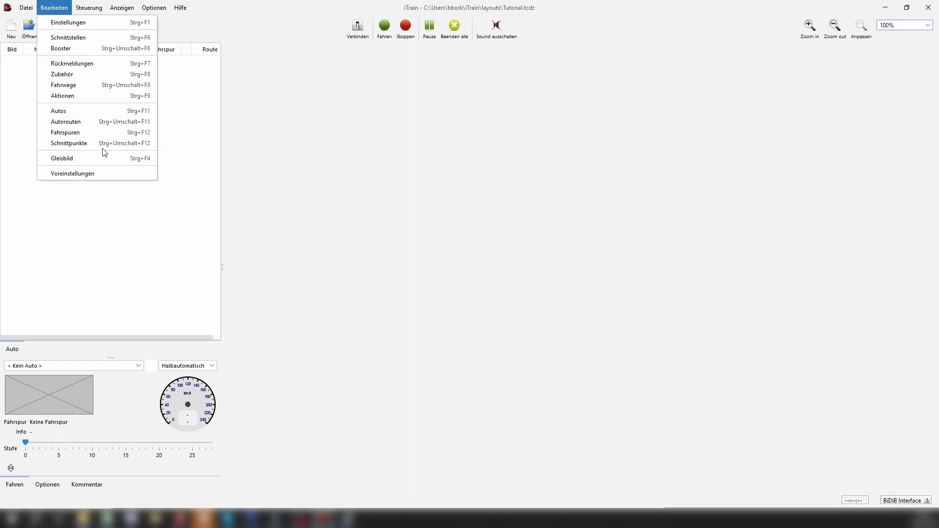
pyautogui.click(101, 172)
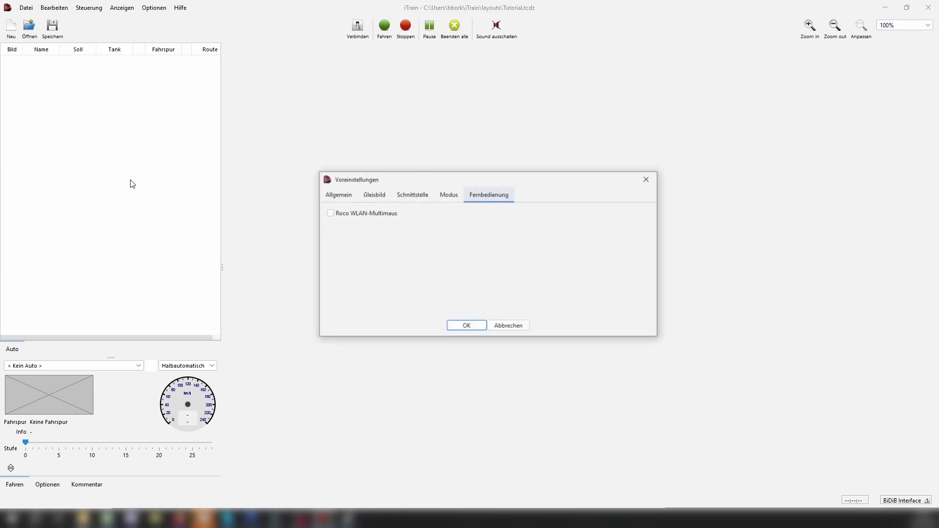
pyautogui.click(353, 198)
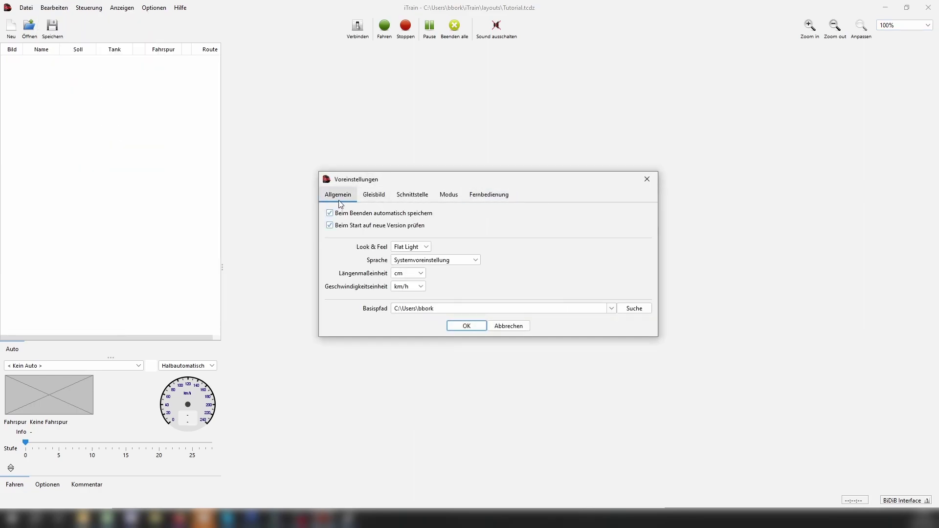
pyautogui.click(422, 248)
pyautogui.click(422, 267)
pyautogui.click(420, 253)
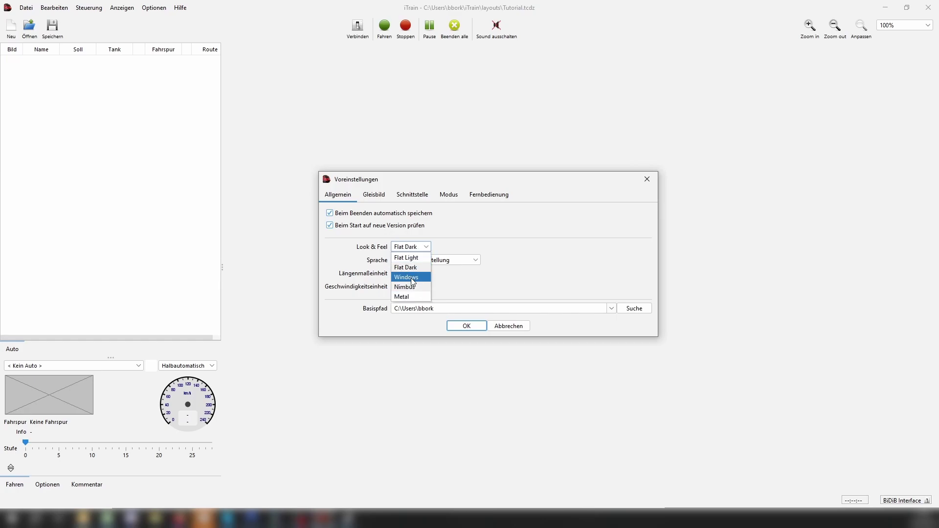
pyautogui.click(413, 259)
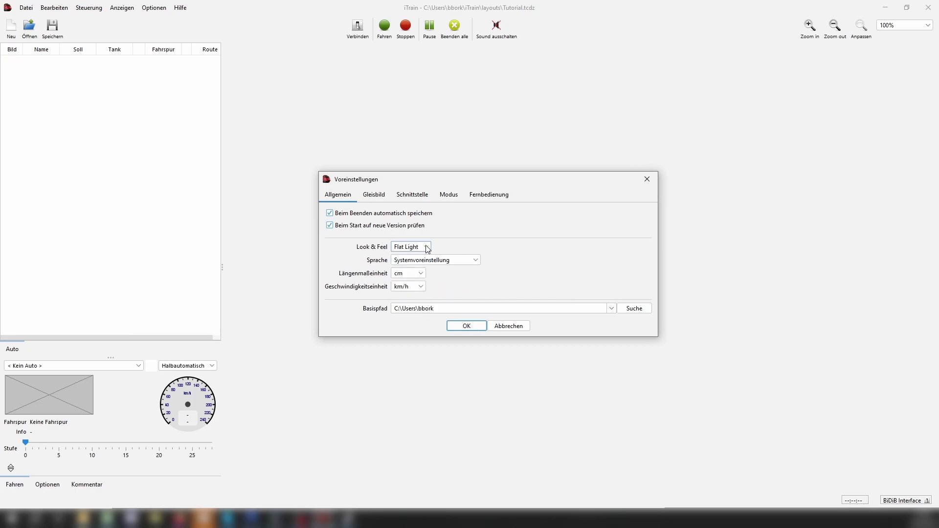
# - Set the general preferences to language Systemvoreinstellung, length unit cm and speed unit km/h
pyautogui.click(438, 262)
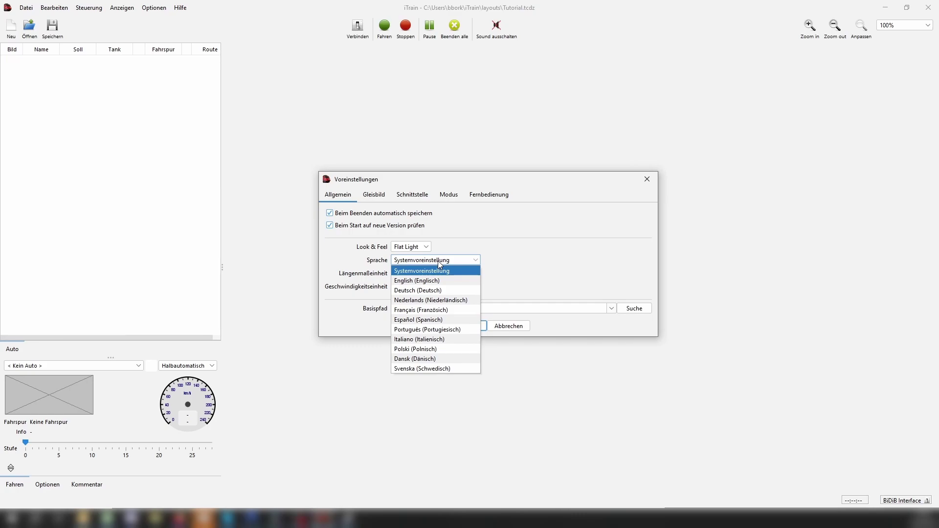
pyautogui.click(438, 271)
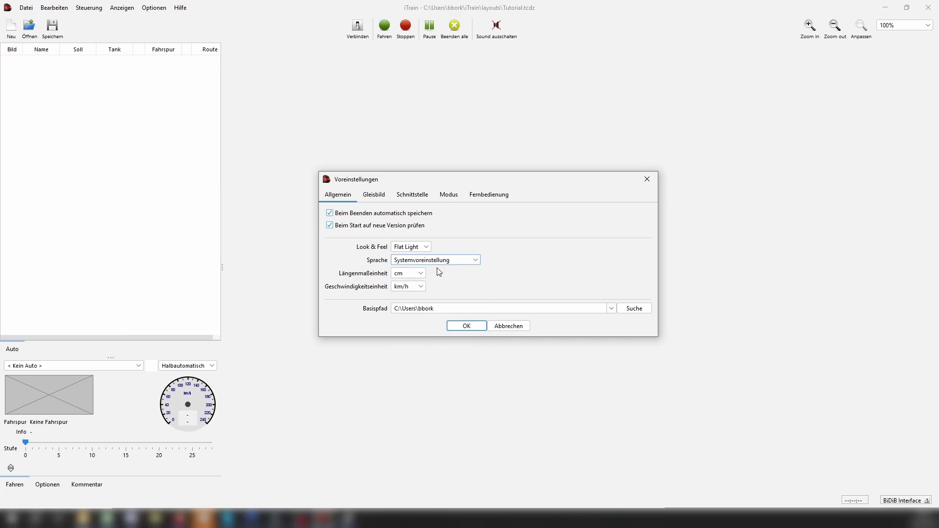
pyautogui.click(423, 275)
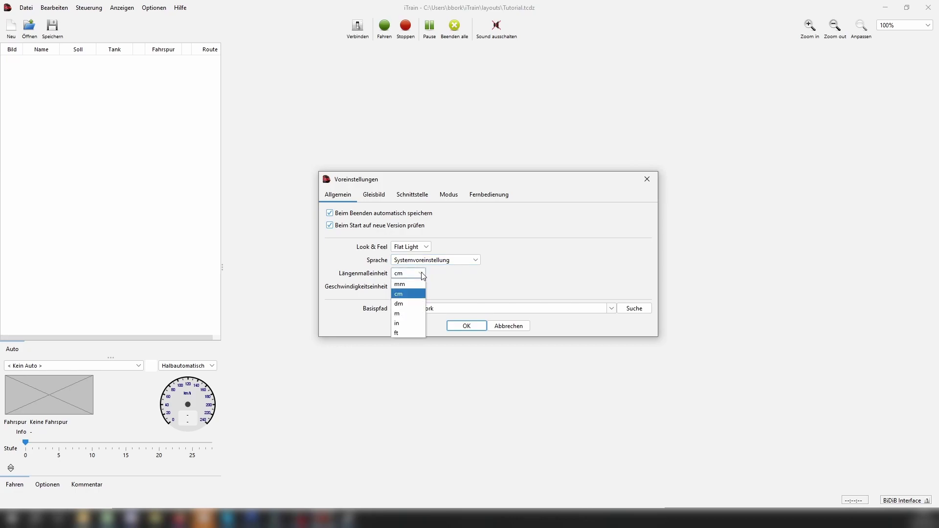
pyautogui.click(406, 296)
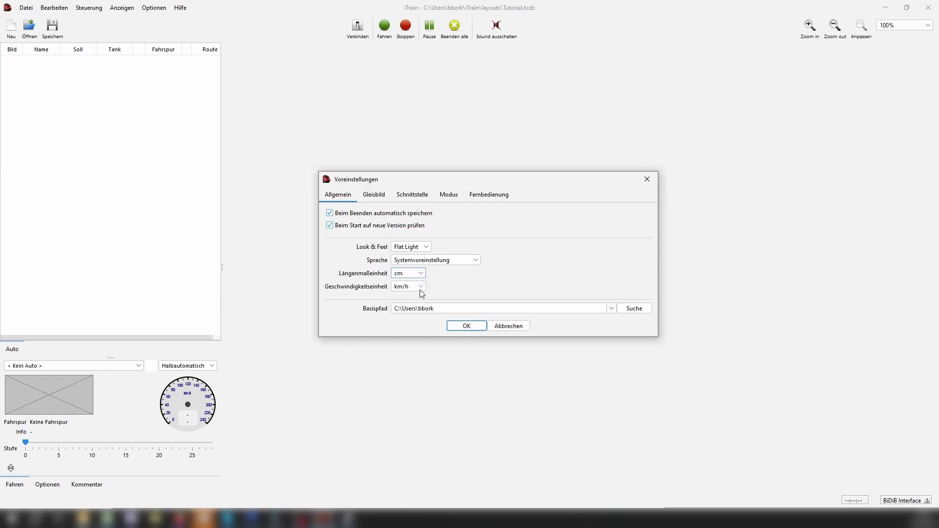
pyautogui.click(421, 288)
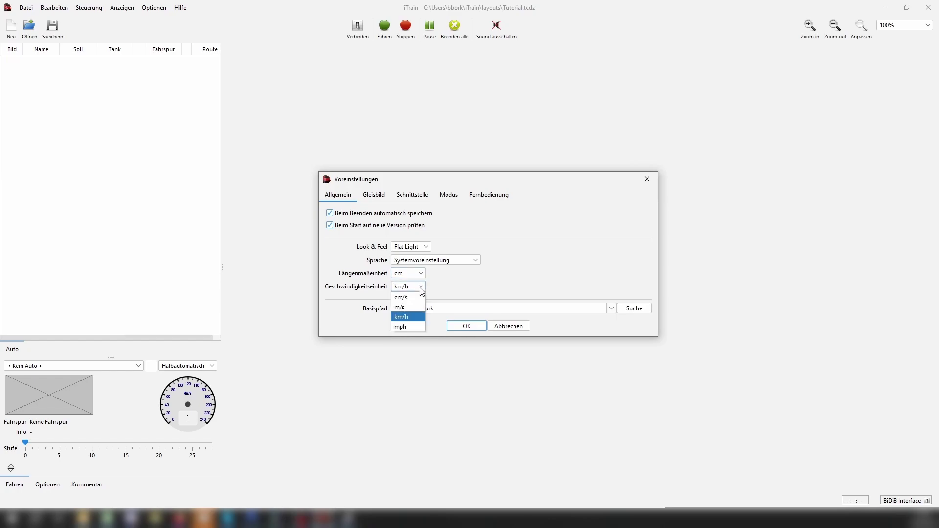
pyautogui.click(418, 320)
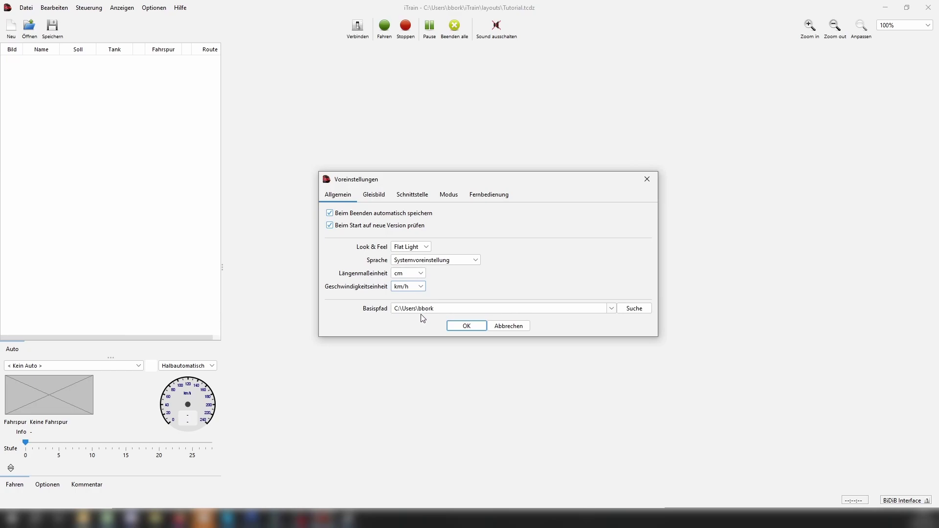
# - Review the track plan, interface, mode and remote control preferences, and confirm the preferences
pyautogui.click(378, 198)
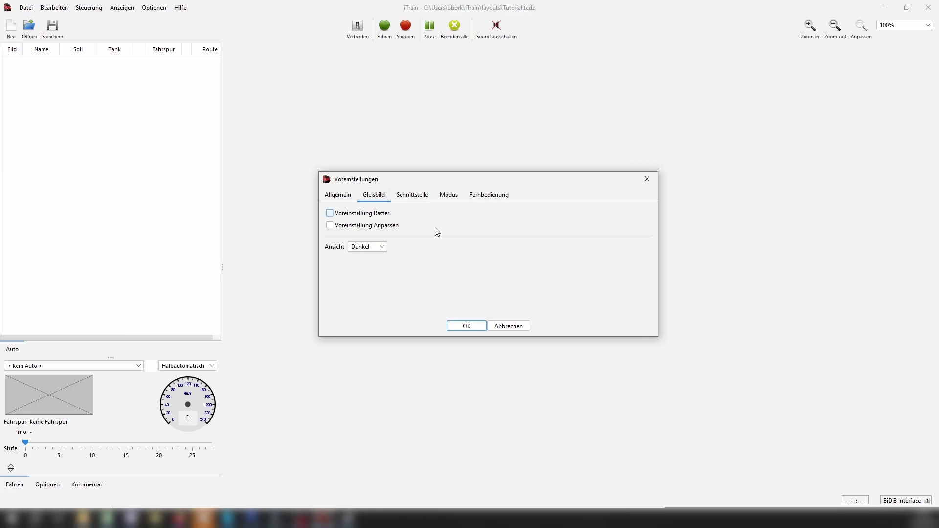
pyautogui.click(428, 199)
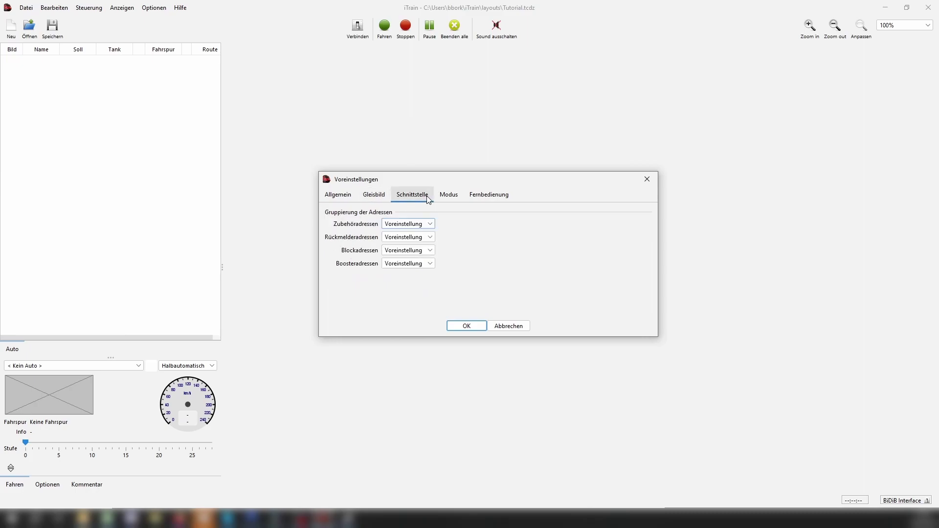
pyautogui.click(452, 198)
pyautogui.click(394, 213)
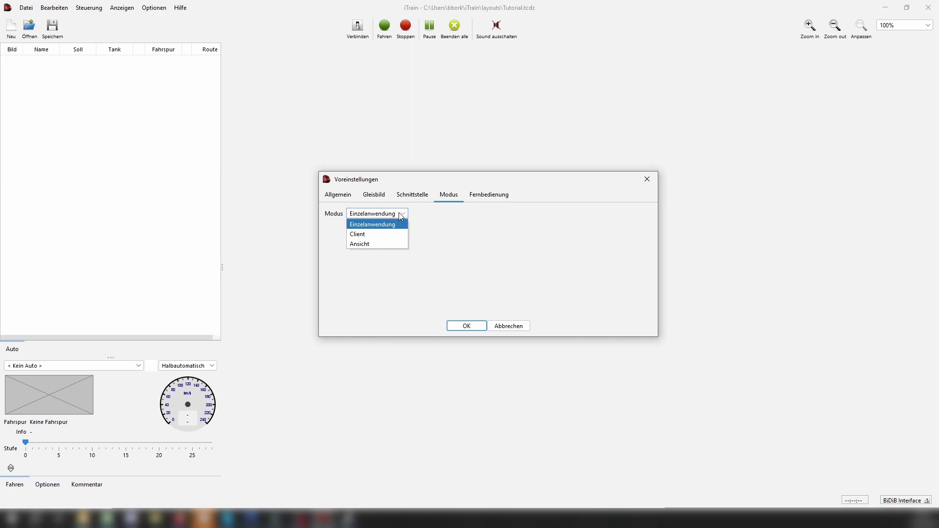
pyautogui.click(402, 214)
pyautogui.click(493, 198)
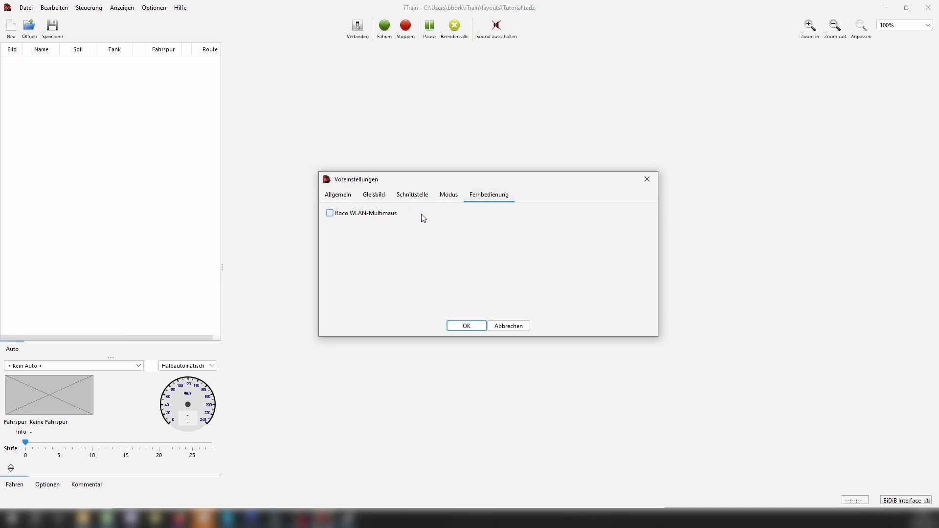
pyautogui.click(330, 215)
pyautogui.click(465, 326)
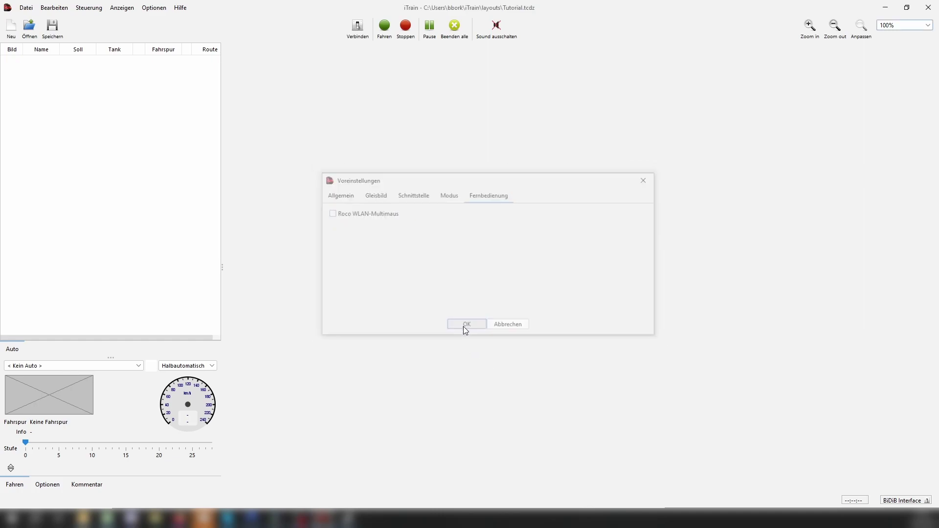
# - In the project settings, review the scale and time factor, enable "Zubehörbefehl immer senden", and confirm the settings
pyautogui.click(63, 9)
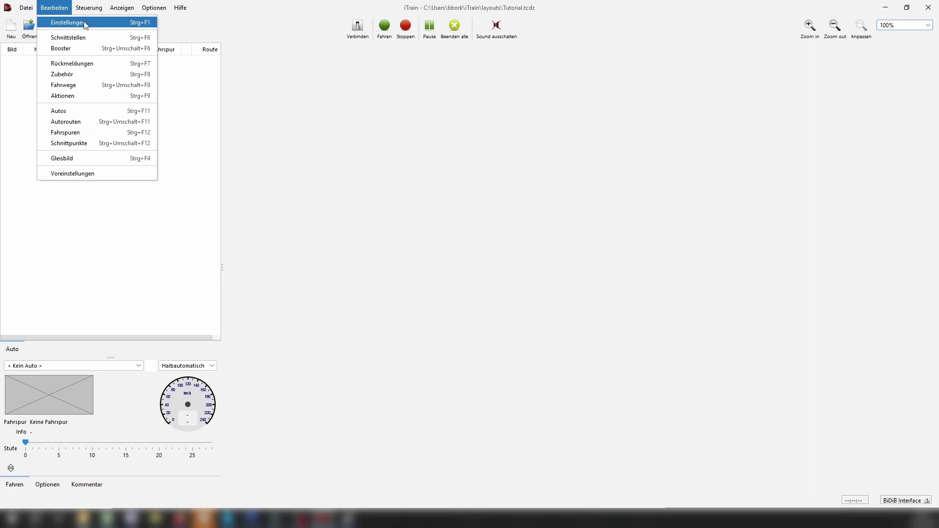
pyautogui.click(84, 22)
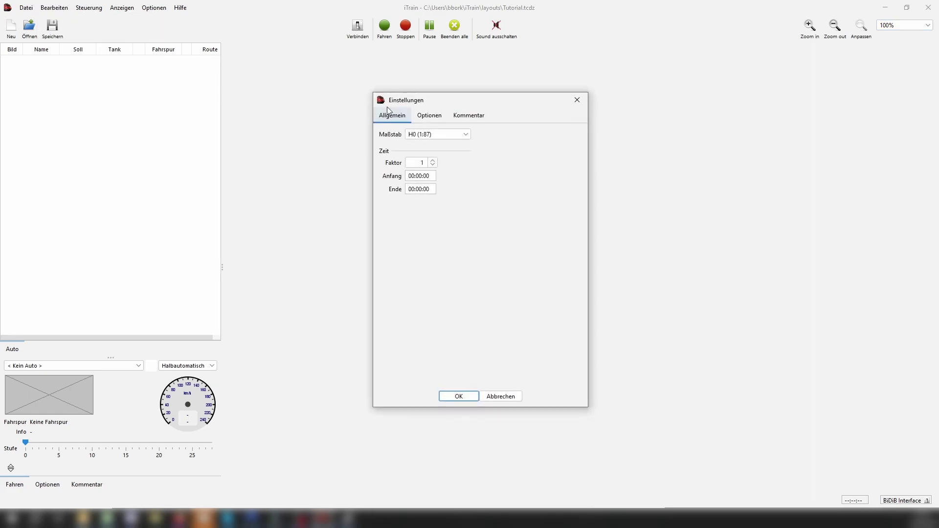
pyautogui.click(465, 137)
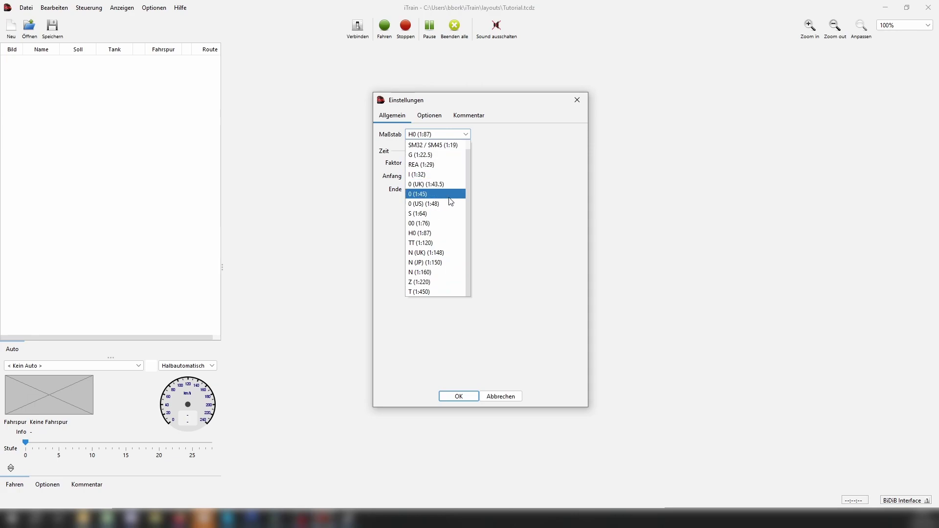
pyautogui.click(539, 225)
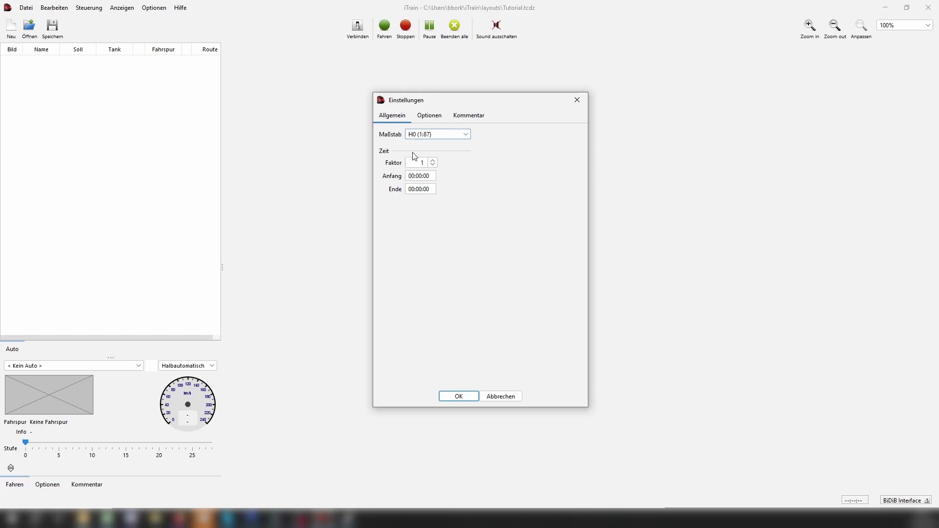
pyautogui.doubleClick(423, 164)
pyautogui.click(442, 116)
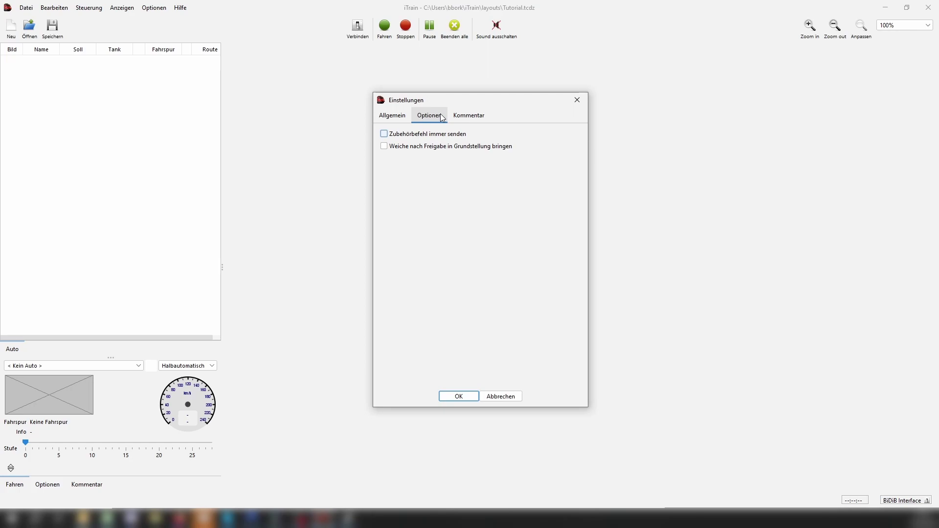
pyautogui.click(386, 134)
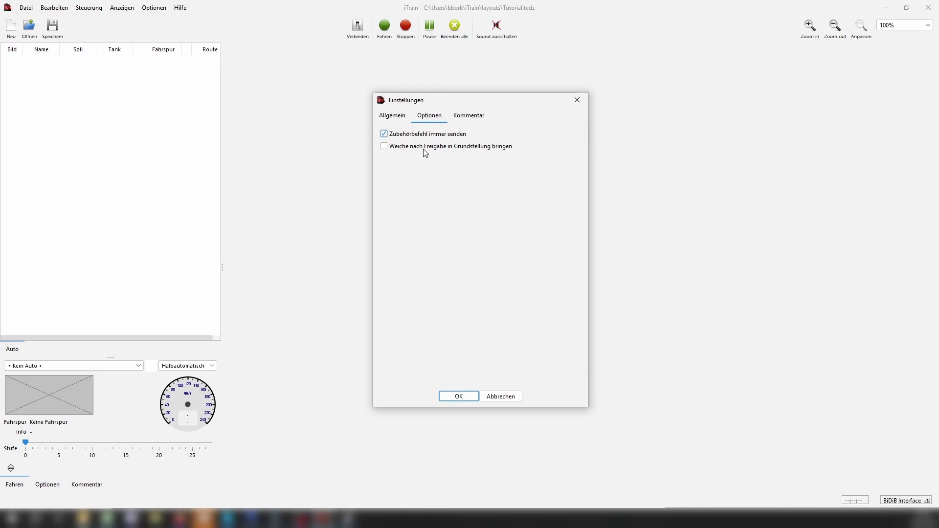
pyautogui.click(482, 114)
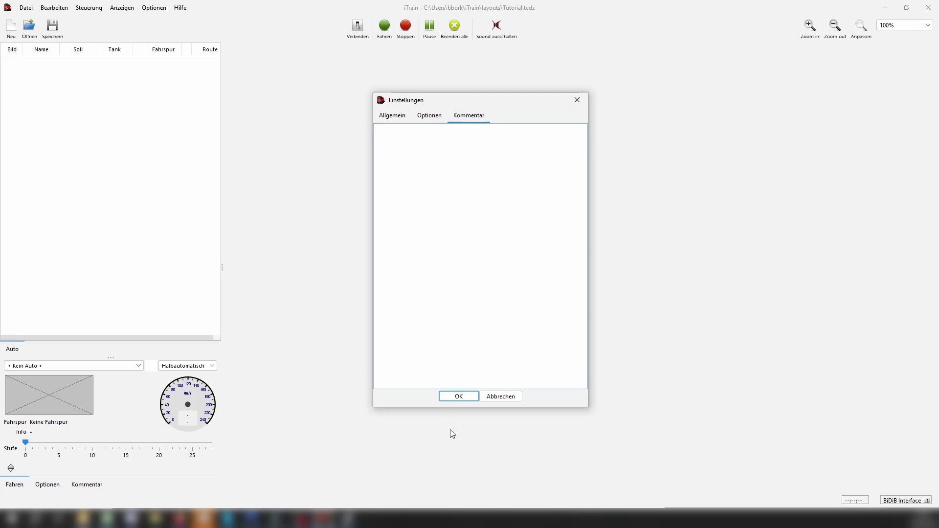
pyautogui.click(464, 397)
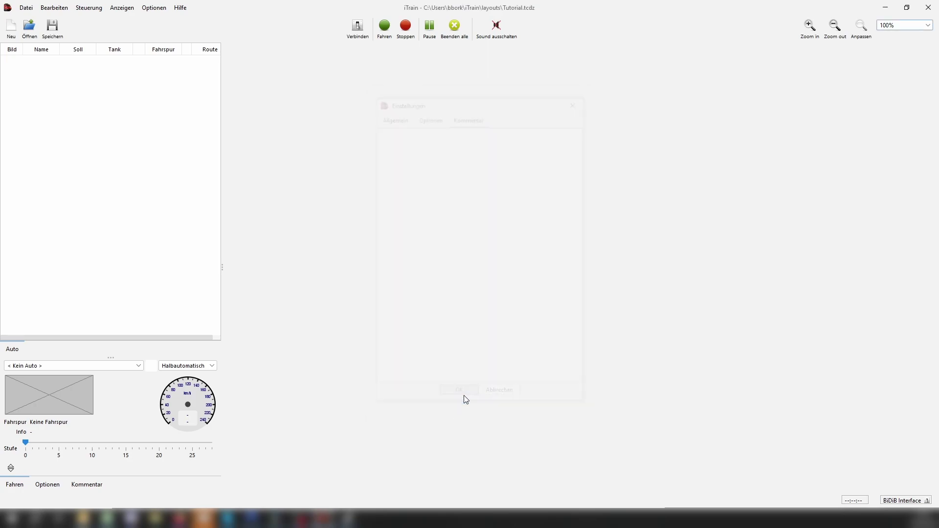
# - Look through the available display commands and save the Tutorial project
pyautogui.click(90, 8)
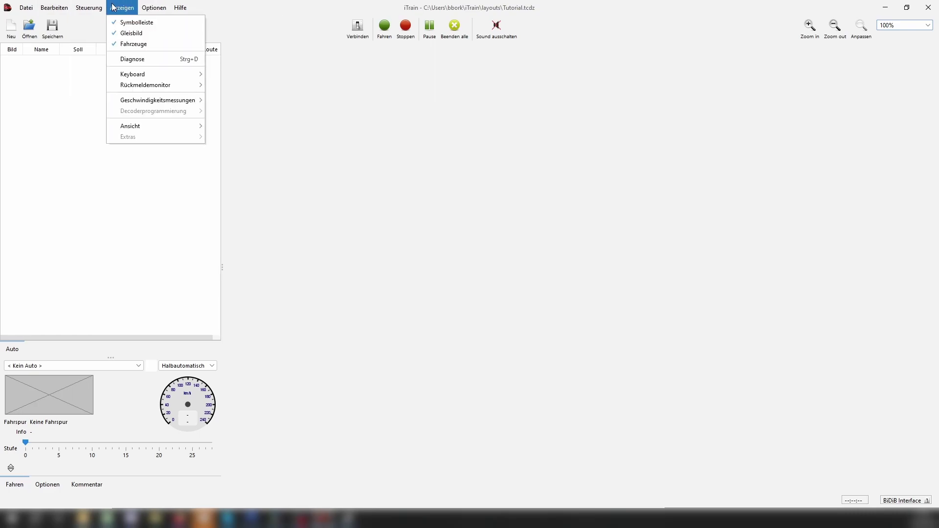
pyautogui.click(320, 168)
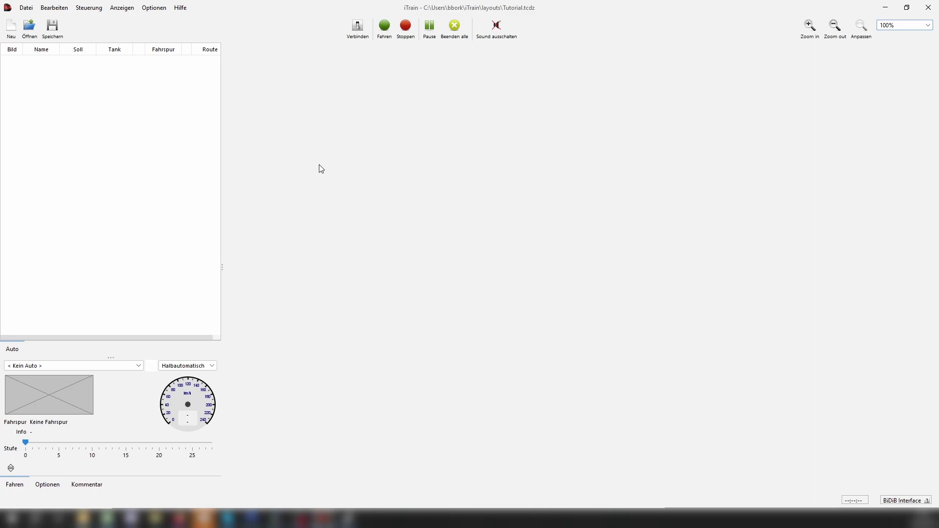
pyautogui.click(52, 29)
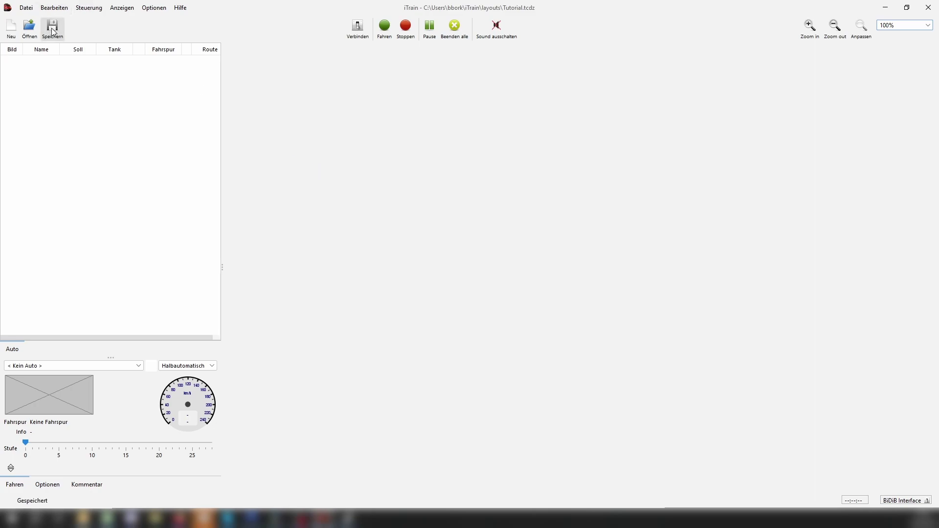